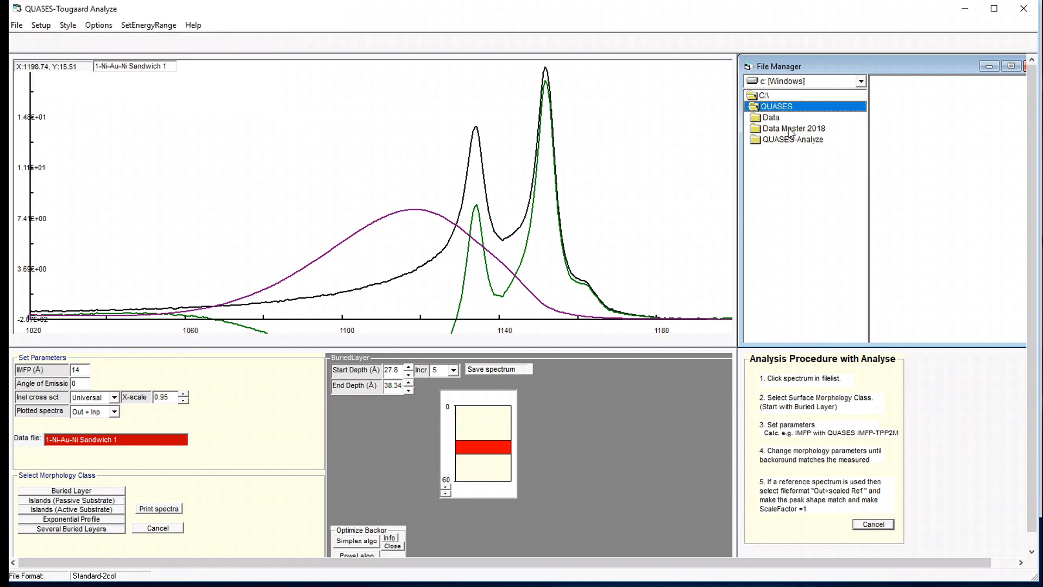
# Step: Load the 1-Ni-Au-Ni Sandwich 1 spectrum from the 8-Ni-Au-Ni sandwich folder in Data Master 2018 and choose the Buried Layer morphology
pyautogui.click(790, 130)
pyautogui.doubleClick(790, 130)
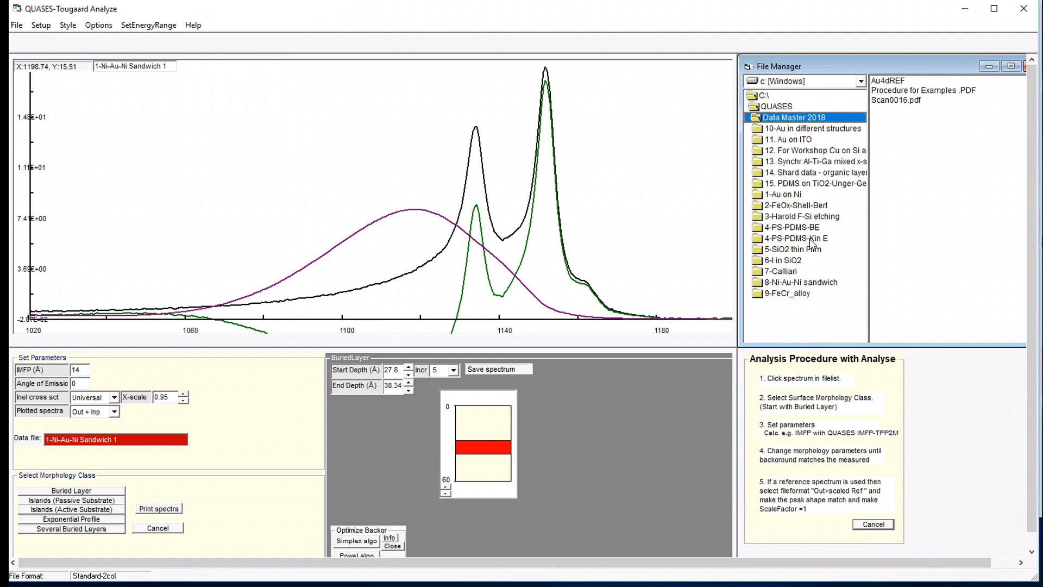
pyautogui.doubleClick(793, 282)
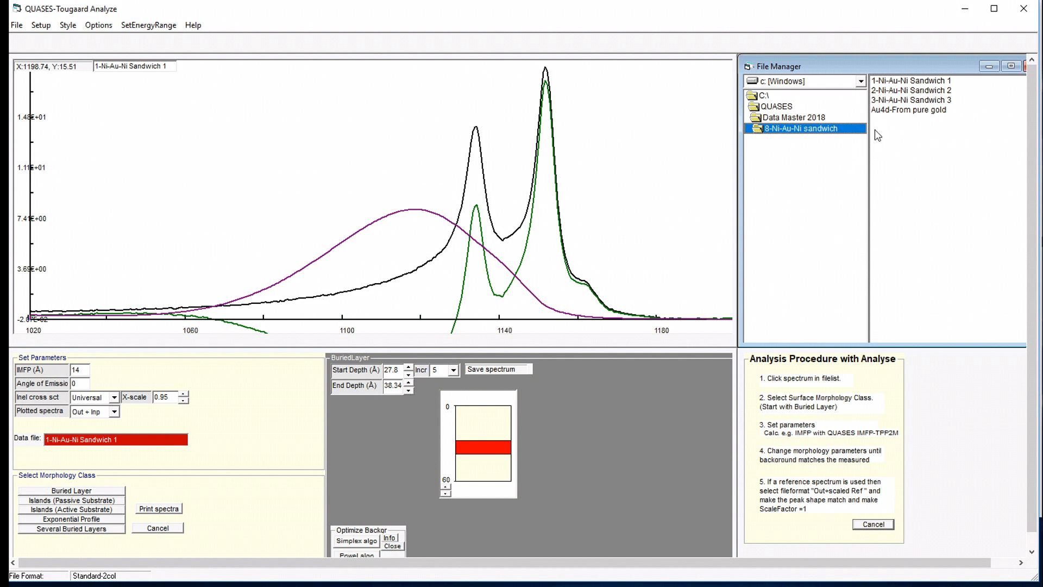
pyautogui.click(905, 82)
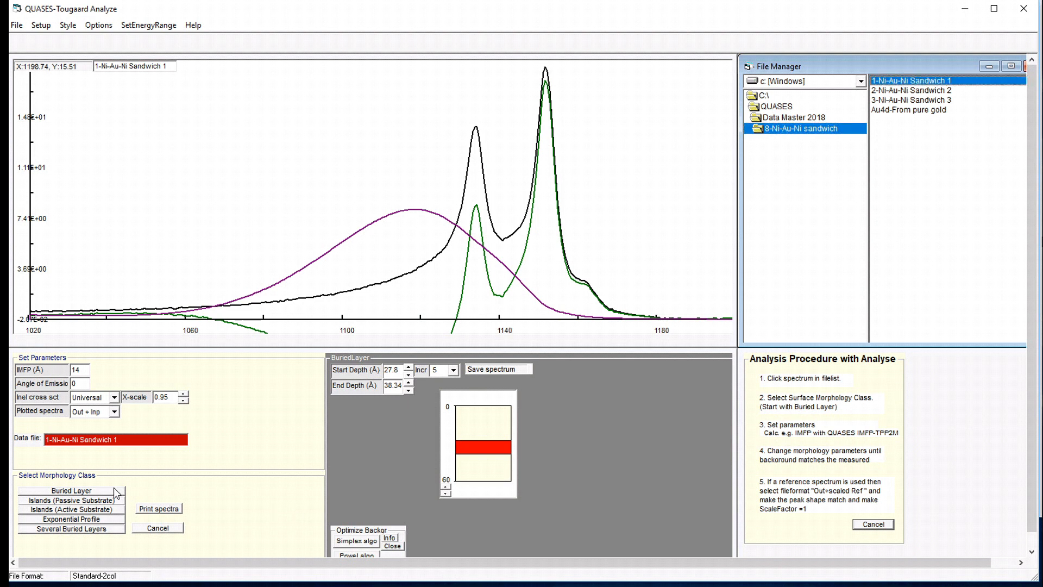
pyautogui.click(85, 492)
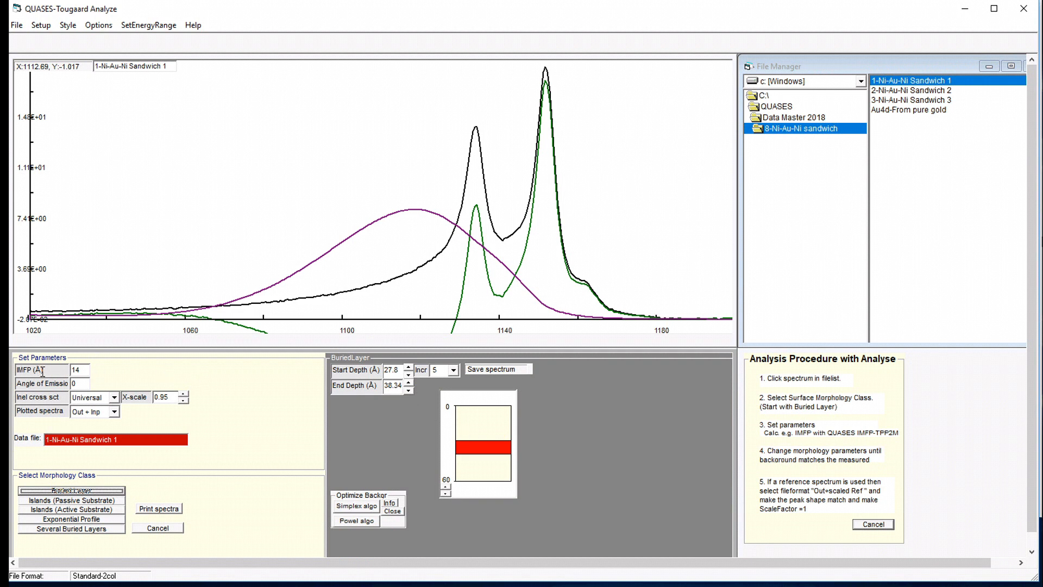
# Step: Switch to the QUASES IMFP-TPP2M calculator and look through its material list, viewing the entry for C7H6O
pyautogui.moveTo(40, 372)
pyautogui.click(494, 581)
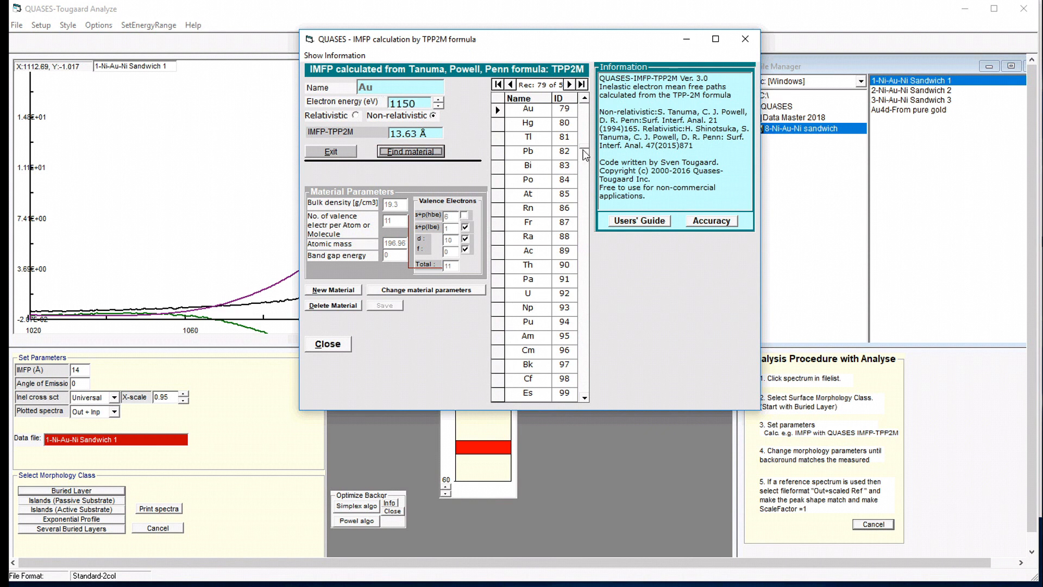
pyautogui.moveTo(586, 152); pyautogui.dragTo(589, 346)
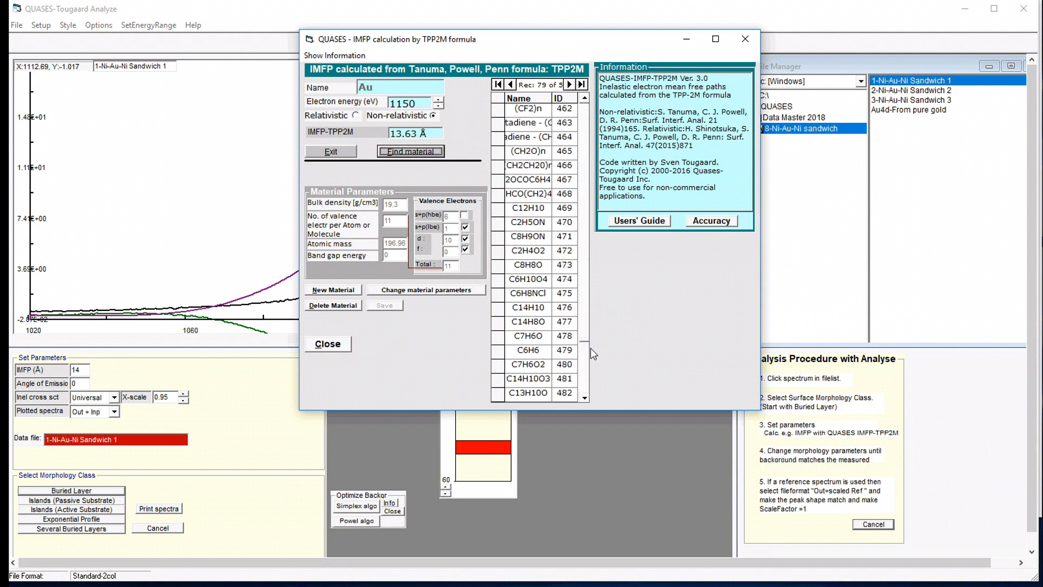
pyautogui.click(525, 337)
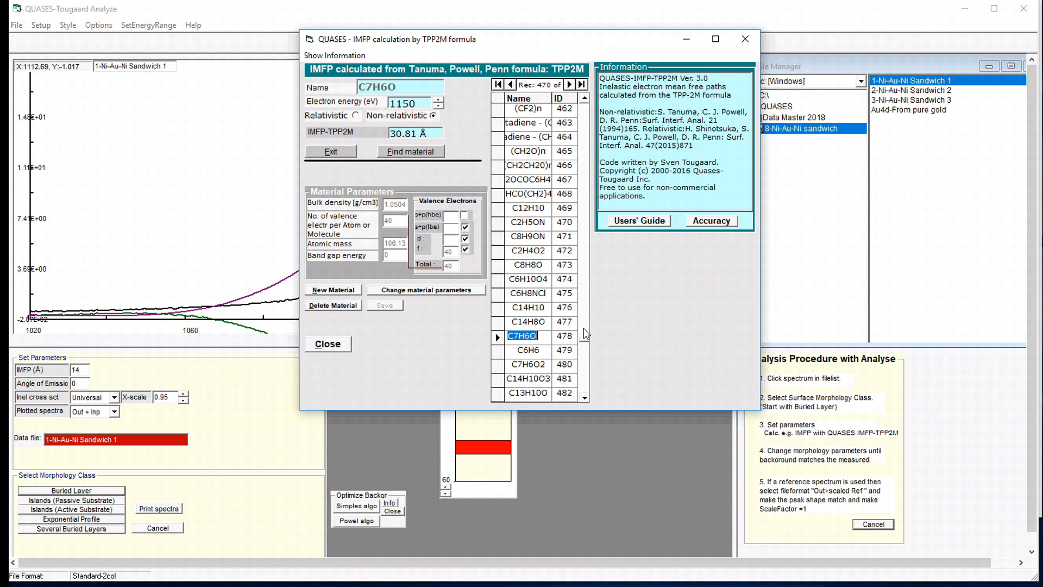
pyautogui.moveTo(584, 341); pyautogui.dragTo(591, 104)
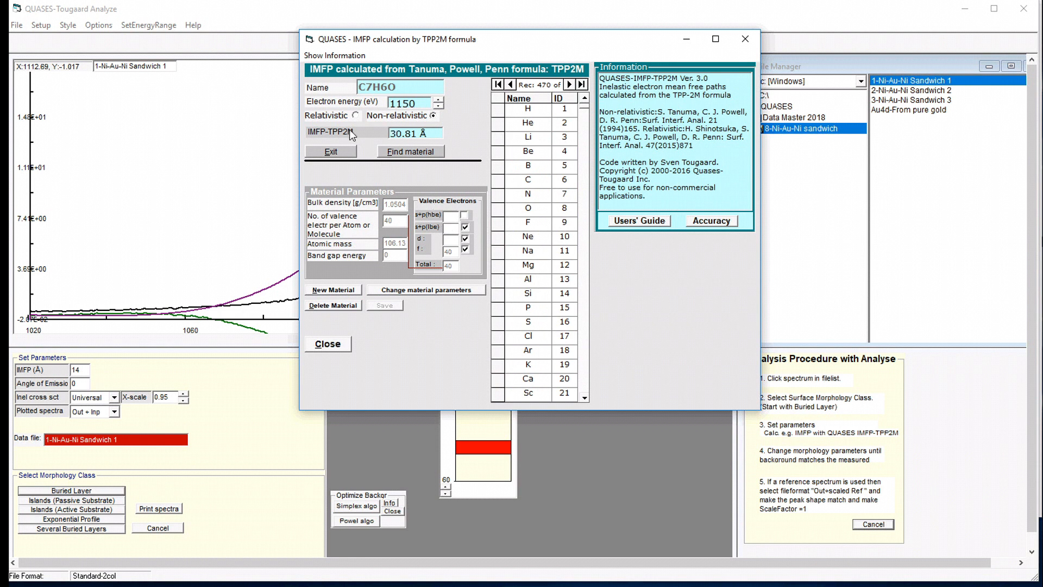
# Step: Find the material Au in the IMFP calculator and move its window aside to uncover the analysis parameters
pyautogui.click(416, 157)
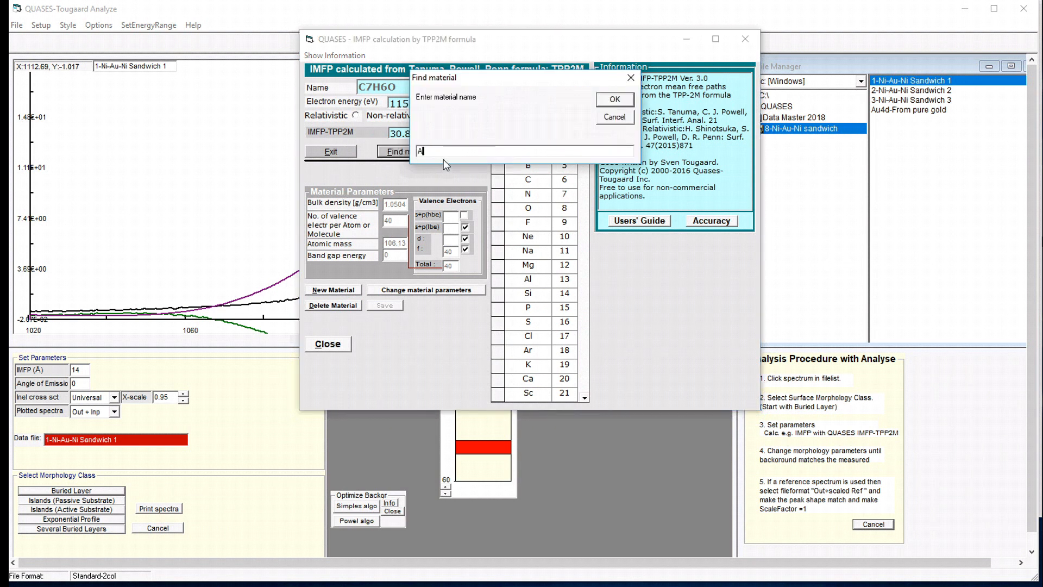
pyautogui.write('Au')
pyautogui.click(616, 98)
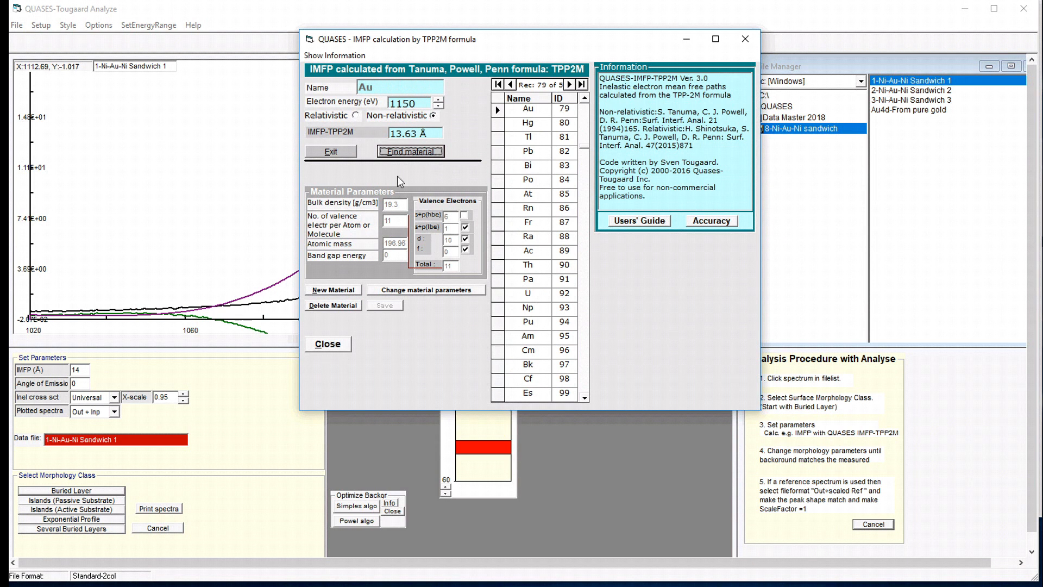
pyautogui.moveTo(502, 46); pyautogui.dragTo(783, 126)
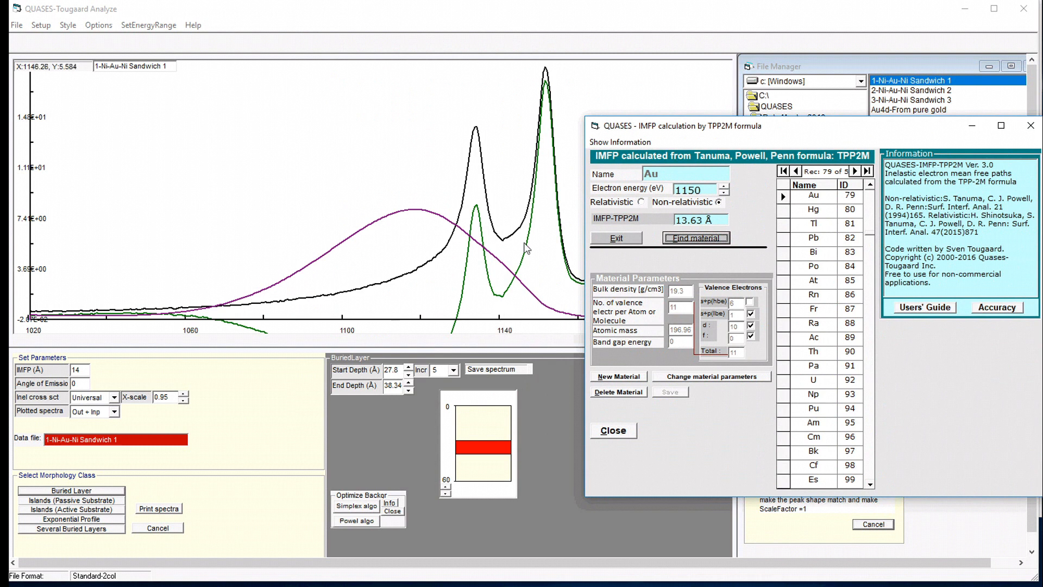
# Step: Step the electron energy down and up to examine how the calculated IMFP of Au varies
pyautogui.click(725, 193)
pyautogui.click(725, 194)
pyautogui.click(725, 193)
pyautogui.click(725, 186)
pyautogui.click(724, 186)
pyautogui.click(725, 186)
pyautogui.click(724, 186)
# Step: Return to the analysis window, set the IMFP to 13.6 Å and keep Universal as the inelastic cross section
pyautogui.click(80, 372)
pyautogui.press('BackSpace')
pyautogui.write('3.6')
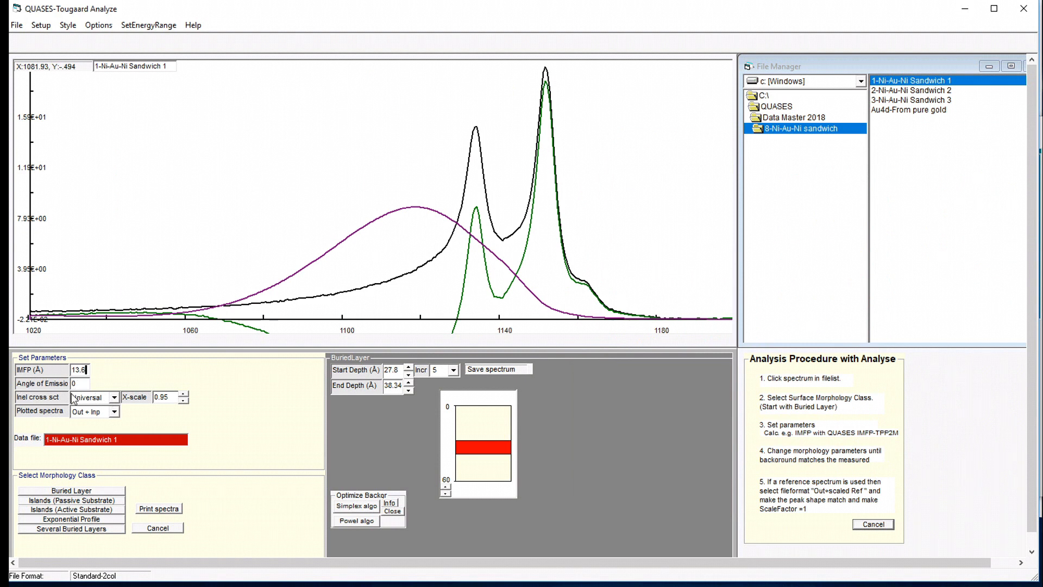
pyautogui.click(114, 397)
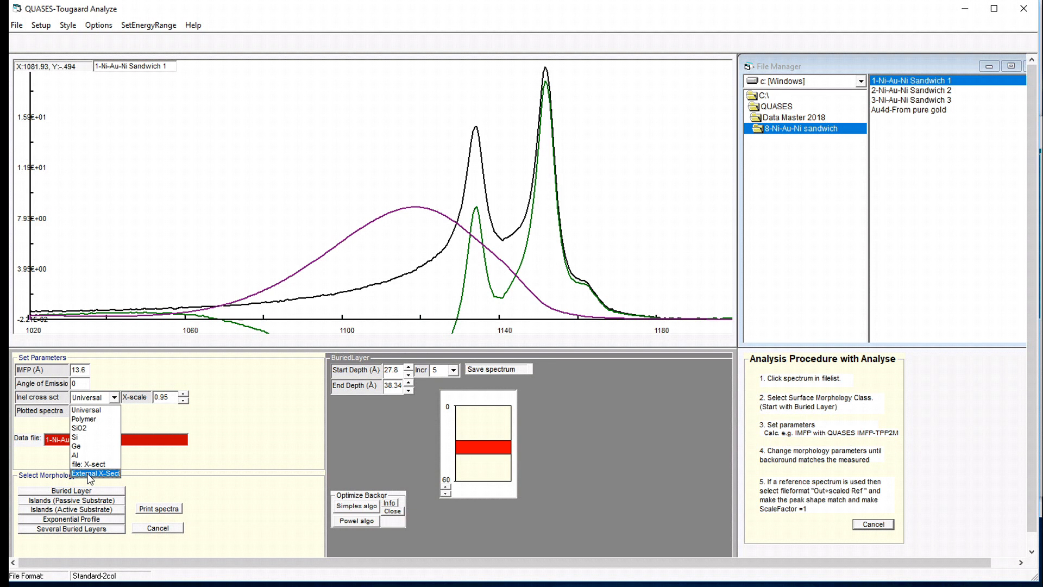
pyautogui.click(96, 398)
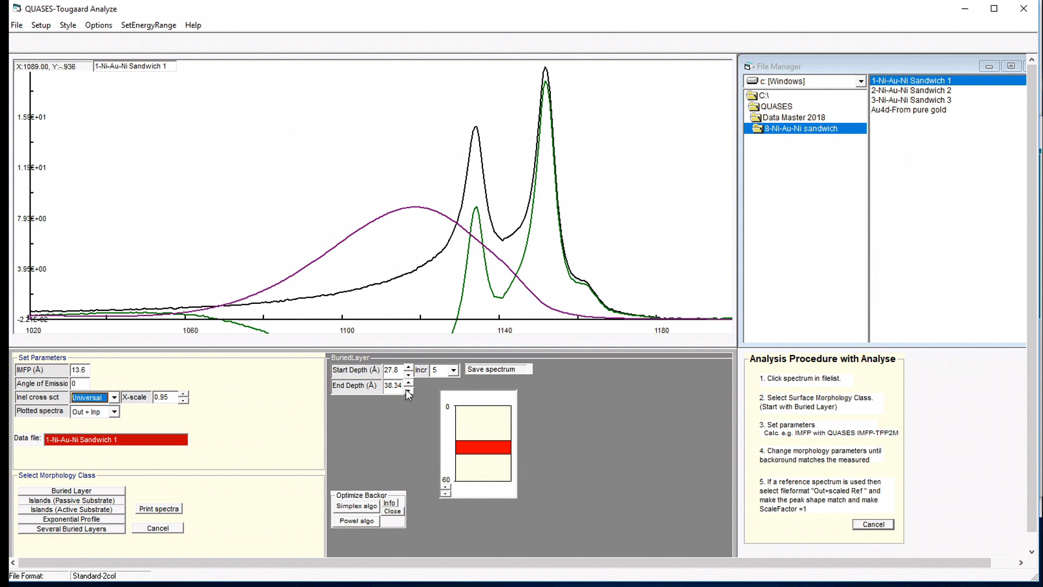
# Step: Reshape the buried layer to a start depth of 0 and an end depth of 13.5 Å, testing 5 Å changes to both depths
pyautogui.moveTo(465, 437); pyautogui.dragTo(470, 405)
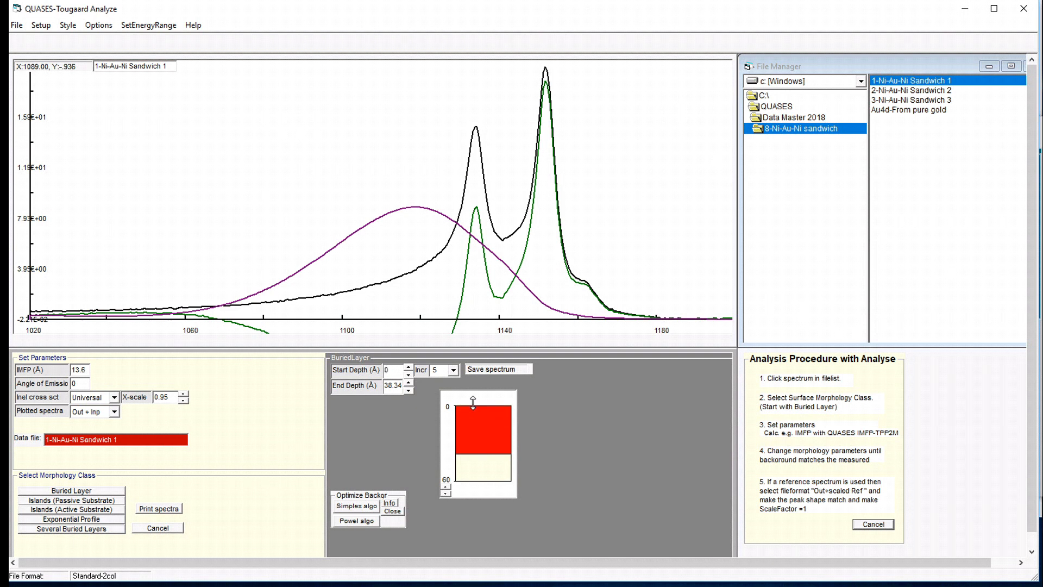
pyautogui.moveTo(465, 454); pyautogui.dragTo(472, 422)
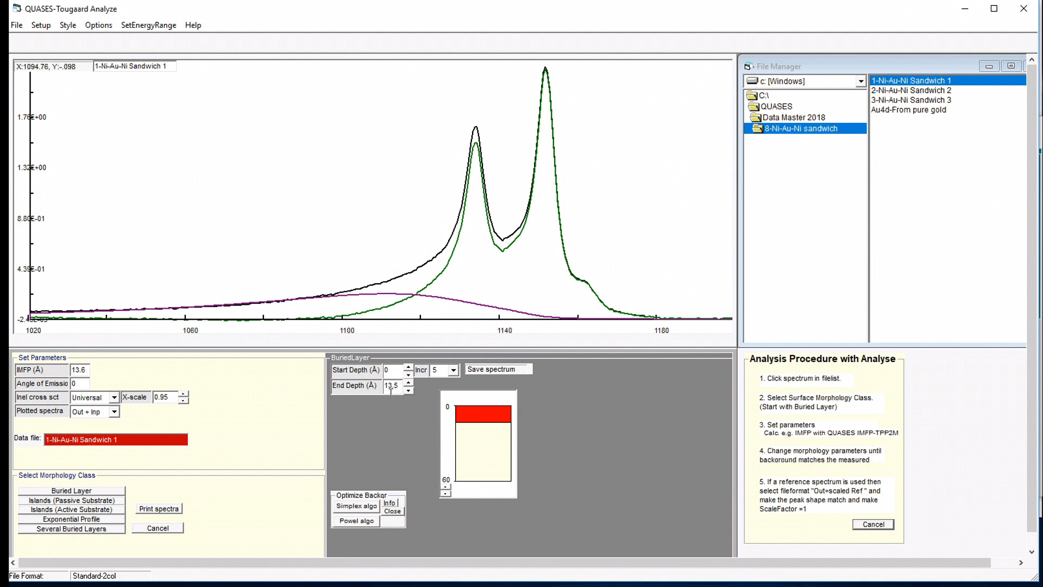
pyautogui.click(409, 367)
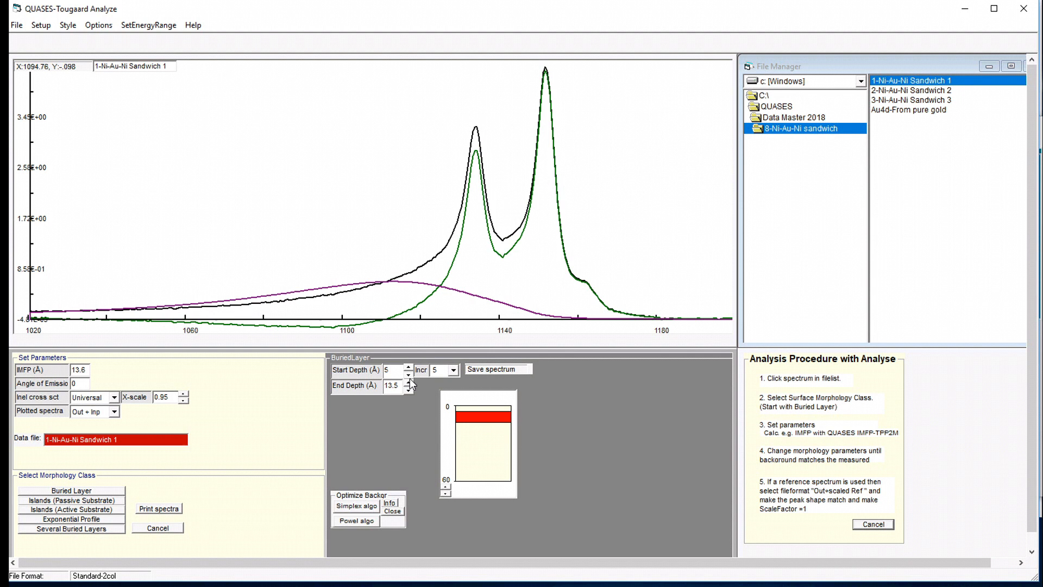
pyautogui.click(408, 374)
pyautogui.click(407, 382)
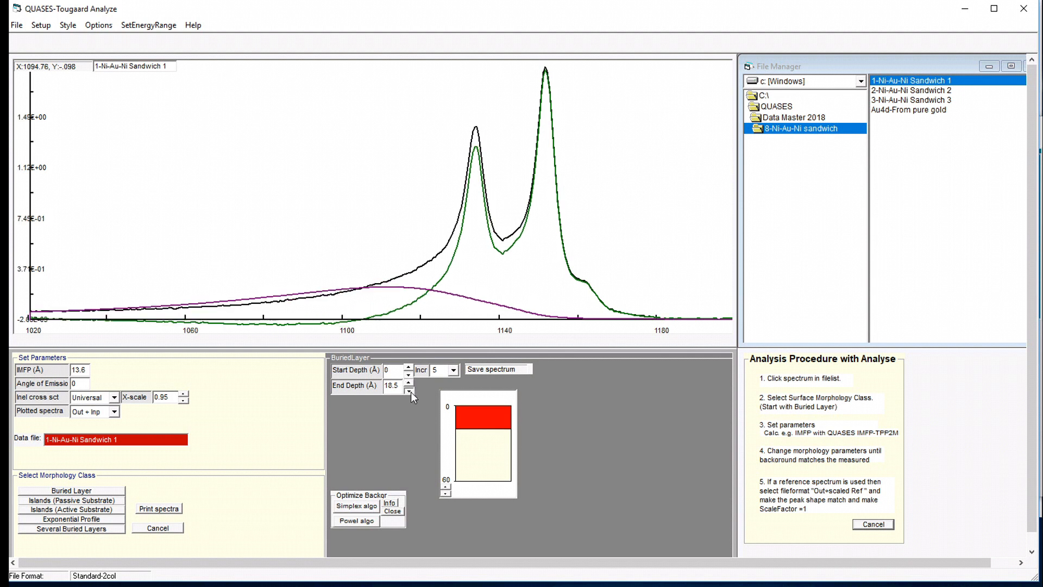
pyautogui.click(410, 391)
# Step: Set the depth increment to 1.0 and fine-tune the buried layer to an end depth of 12.5 Å, keeping the start depth at 0
pyautogui.click(454, 369)
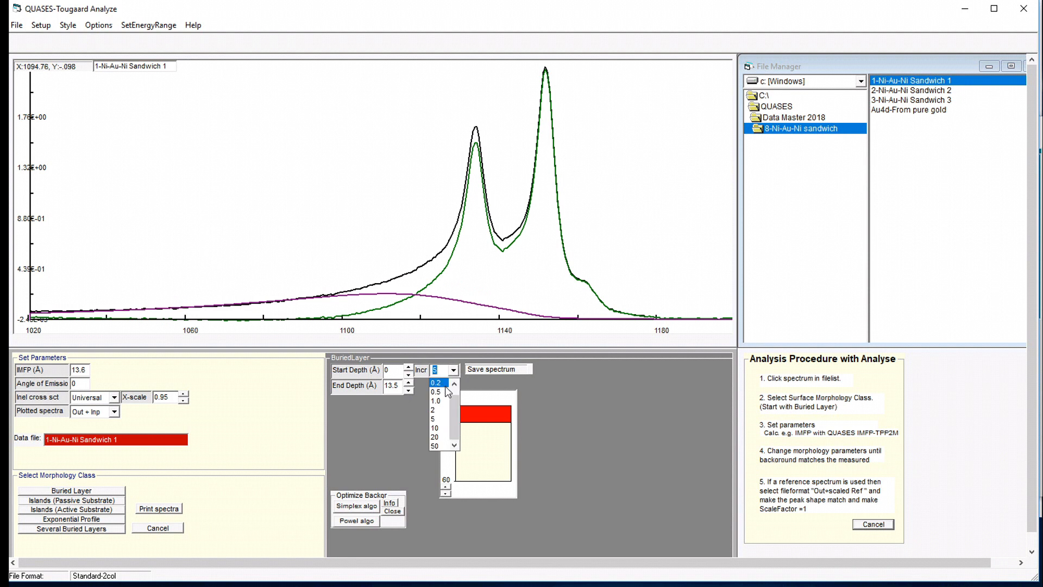
pyautogui.click(444, 403)
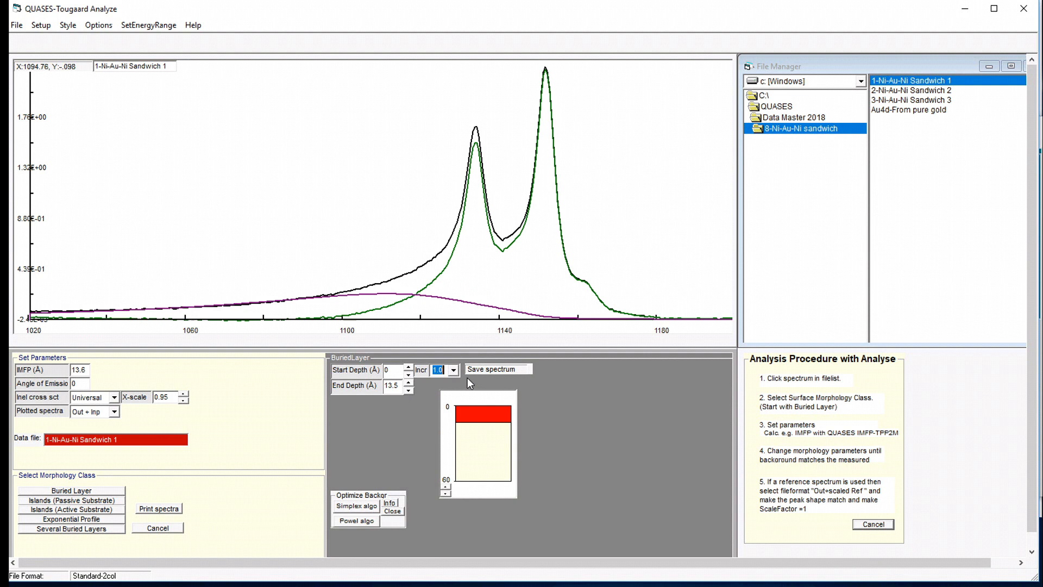
pyautogui.click(408, 367)
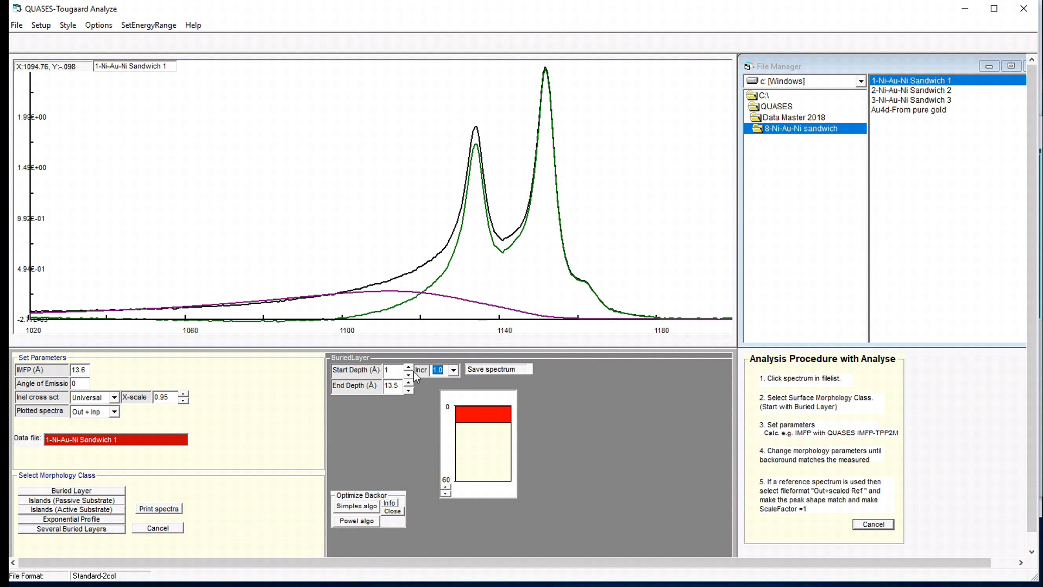
pyautogui.click(408, 375)
pyautogui.click(408, 382)
pyautogui.click(408, 382)
pyautogui.click(409, 391)
pyautogui.click(409, 392)
pyautogui.click(409, 392)
pyautogui.click(409, 392)
pyautogui.click(409, 392)
pyautogui.click(409, 383)
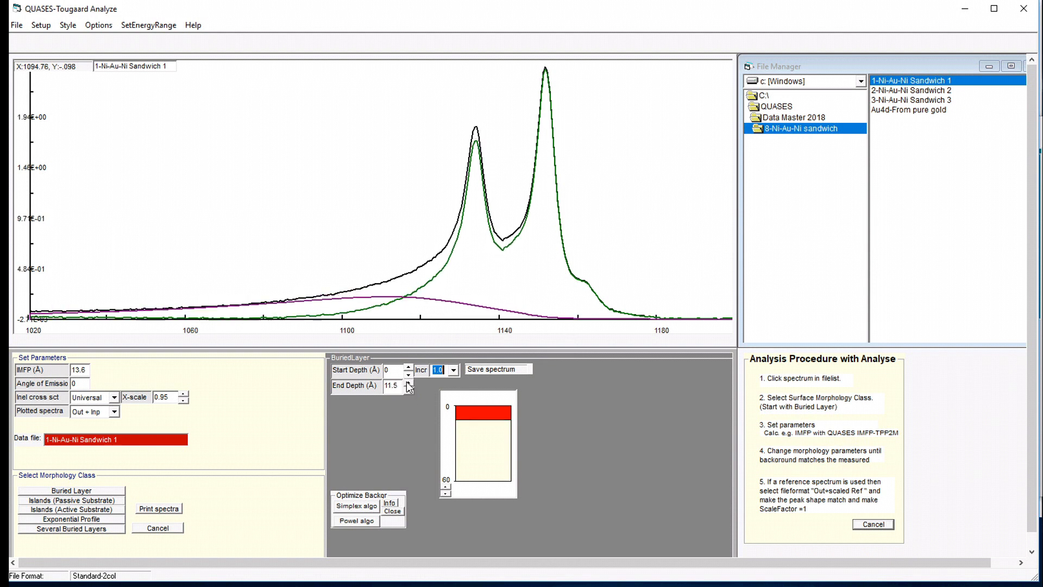
pyautogui.click(408, 382)
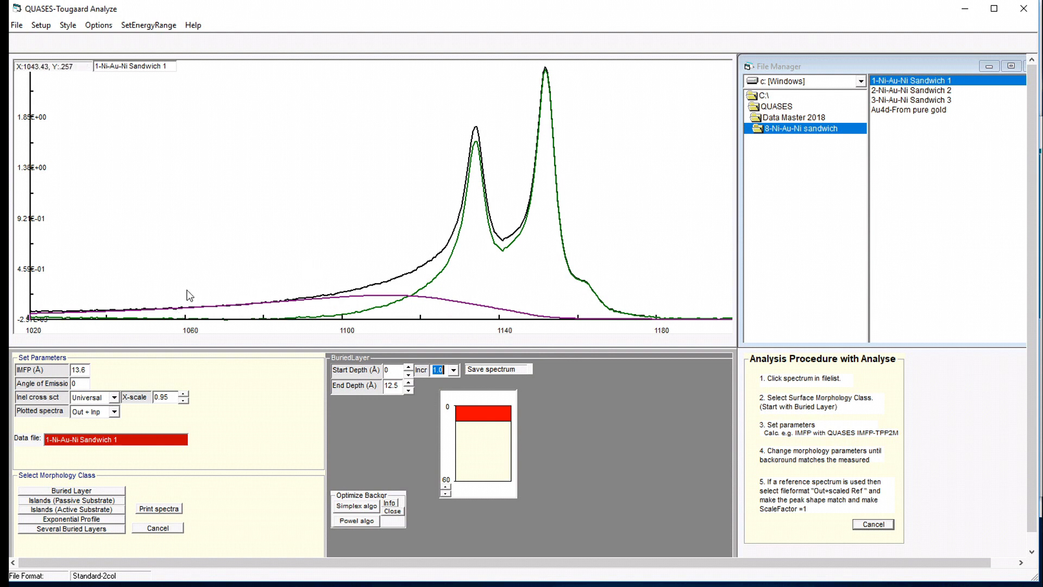
# Step: Load the 2-Ni-Au-Ni Sandwich 2 spectrum and set the buried layer's end depth to 24.5 Å
pyautogui.click(897, 91)
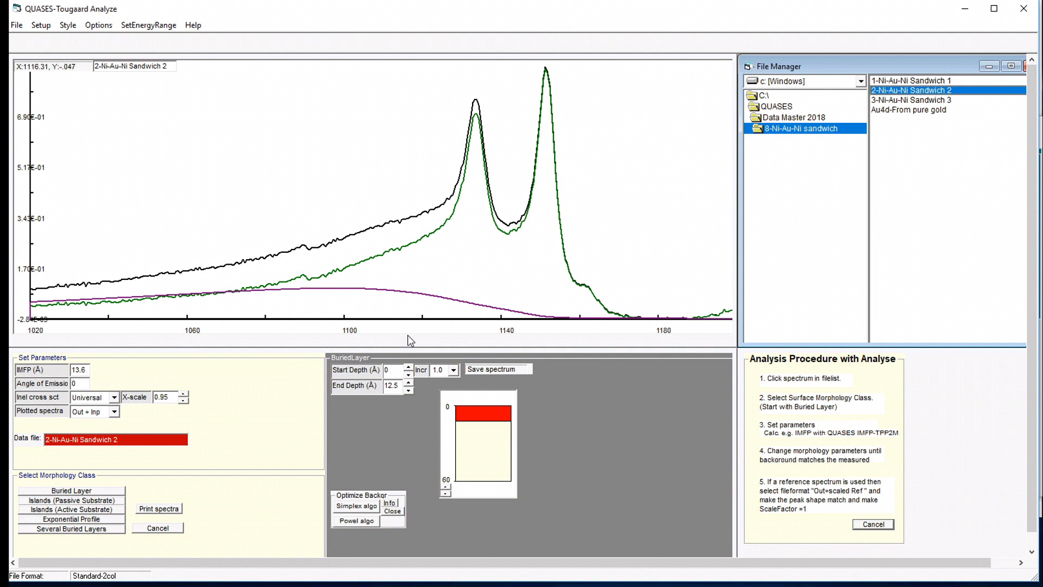
pyautogui.click(409, 382)
pyautogui.click(409, 382)
pyautogui.click(409, 381)
pyautogui.click(409, 382)
pyautogui.click(409, 381)
pyautogui.click(409, 382)
pyautogui.click(409, 381)
pyautogui.click(409, 382)
pyautogui.click(409, 382)
pyautogui.click(409, 382)
pyautogui.click(409, 381)
pyautogui.click(409, 382)
pyautogui.click(409, 381)
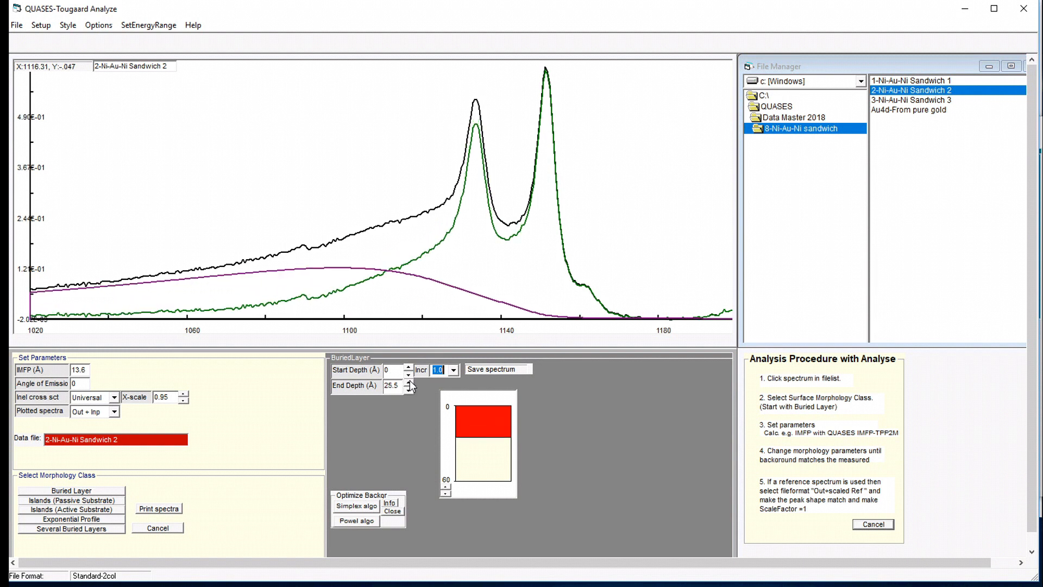
pyautogui.click(408, 390)
# Step: Raise the buried layer's start depth to 9 Å for the second sandwich spectrum
pyautogui.click(409, 368)
pyautogui.click(409, 367)
pyautogui.click(408, 368)
pyautogui.click(409, 367)
pyautogui.click(409, 367)
pyautogui.click(408, 367)
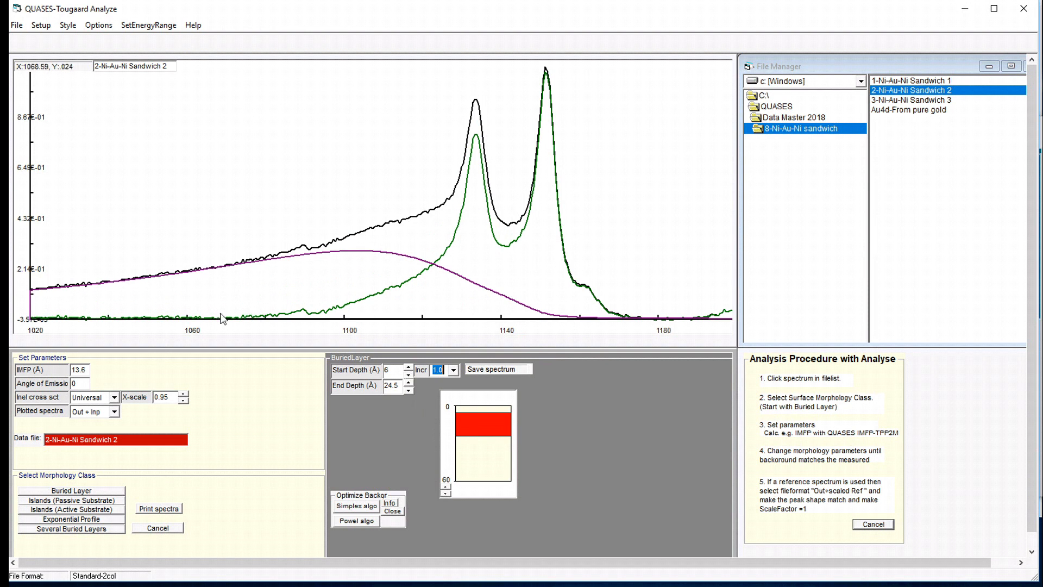
pyautogui.click(409, 368)
pyautogui.click(409, 367)
pyautogui.click(409, 367)
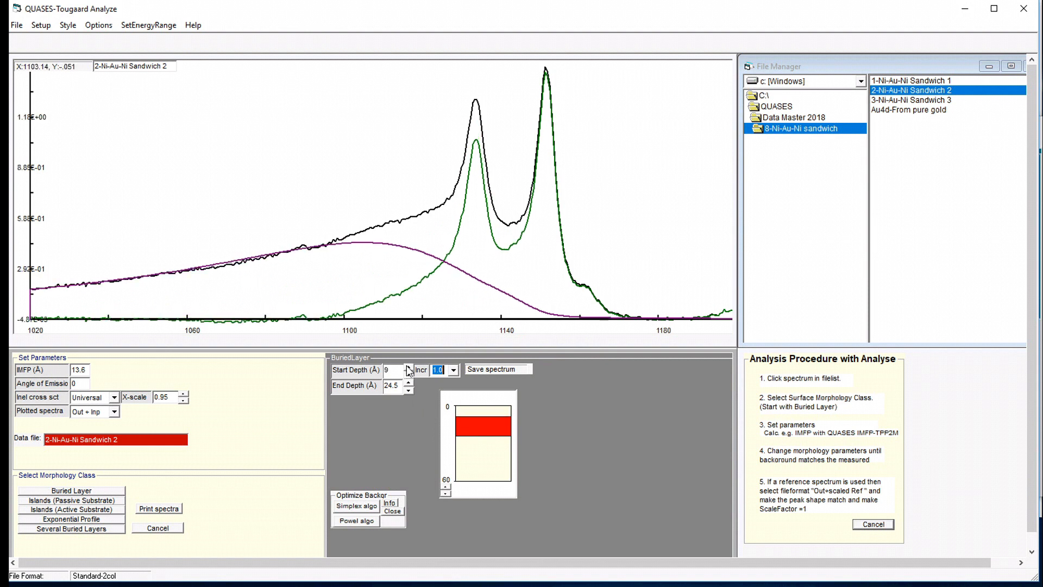
# Step: Refine the buried layer to a start depth of 10 Å and an end depth of 21.5 Å
pyautogui.click(411, 389)
pyautogui.click(411, 389)
pyautogui.click(411, 390)
pyautogui.click(411, 389)
pyautogui.click(411, 389)
pyautogui.click(409, 367)
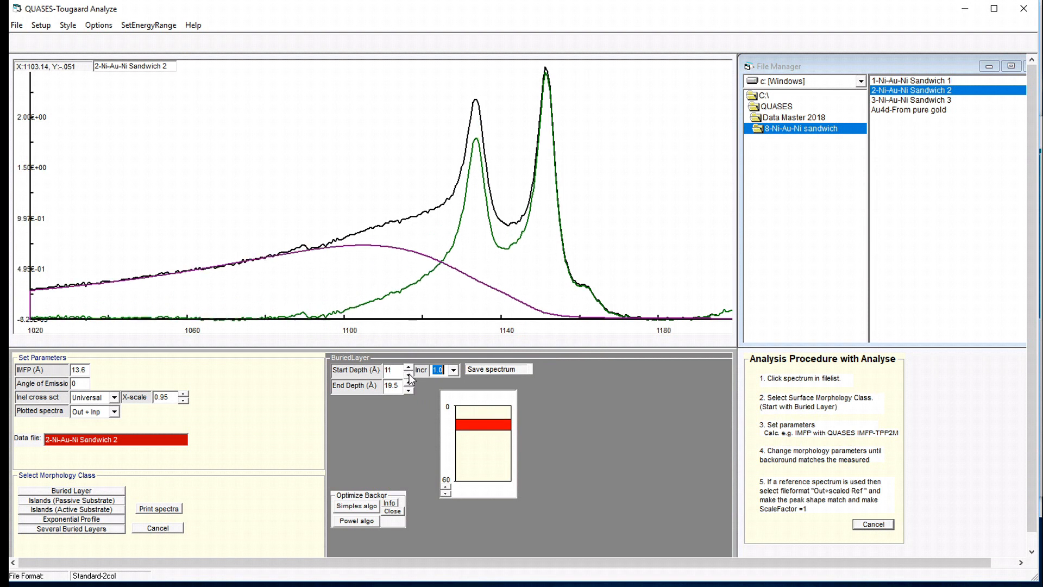
pyautogui.click(409, 382)
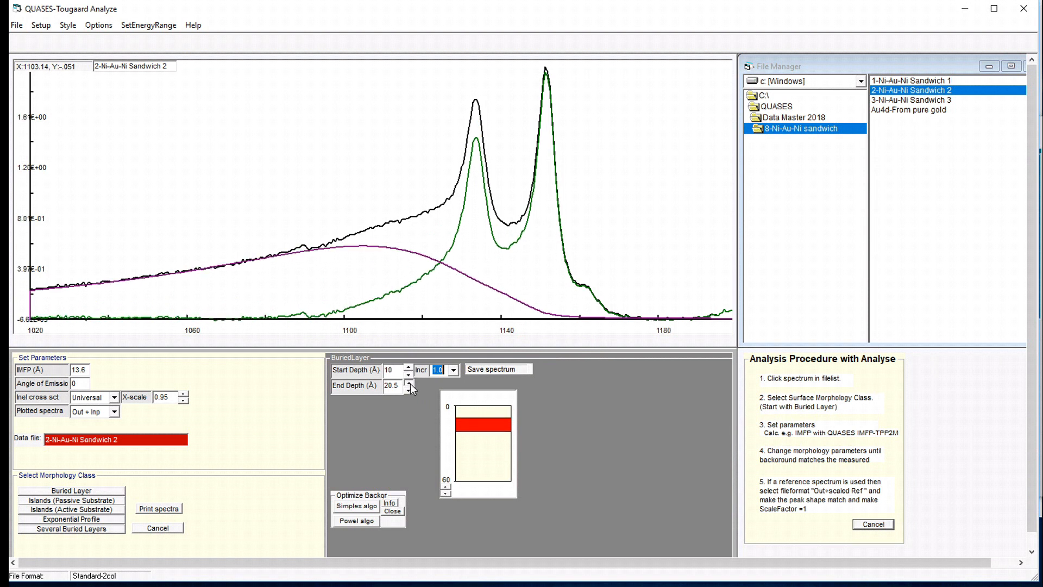
pyautogui.click(409, 382)
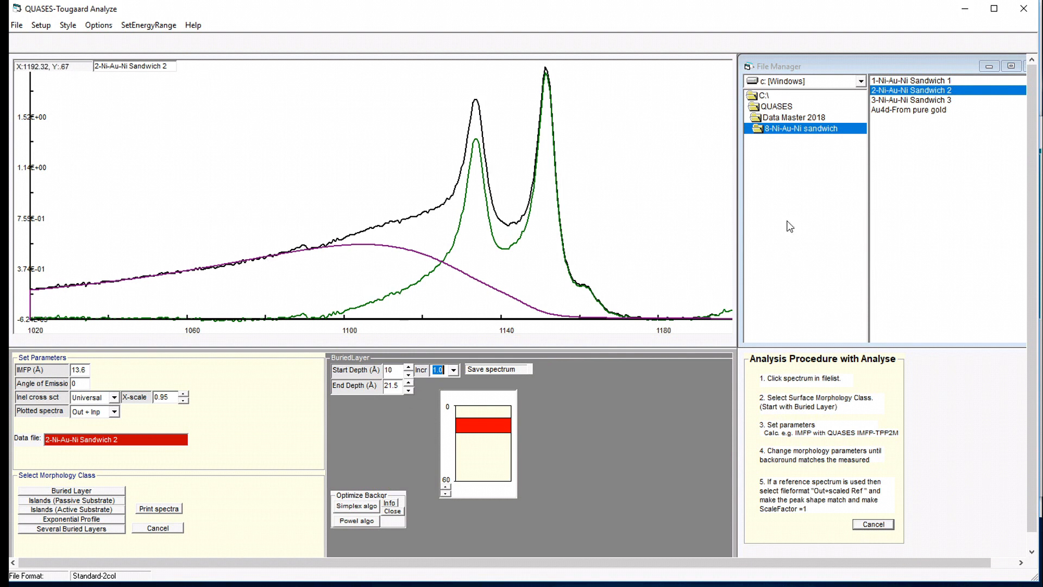
# Step: Load the 3-Ni-Au-Ni Sandwich 3 spectrum and reshape the buried layer to span from 20.7 to 34.5 Å
pyautogui.click(923, 101)
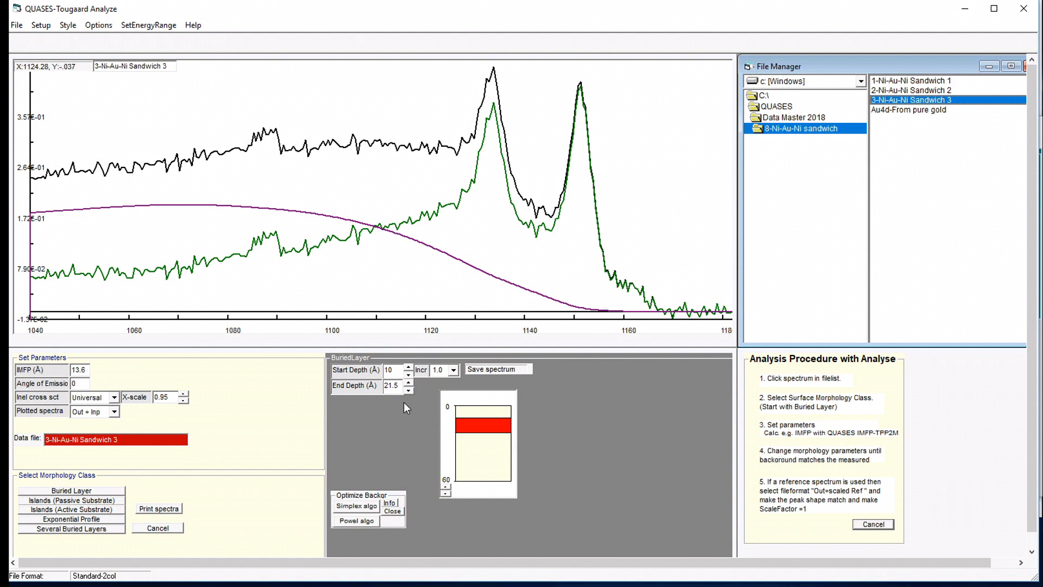
pyautogui.click(408, 382)
pyautogui.click(408, 382)
pyautogui.click(408, 382)
pyautogui.click(408, 381)
pyautogui.click(408, 382)
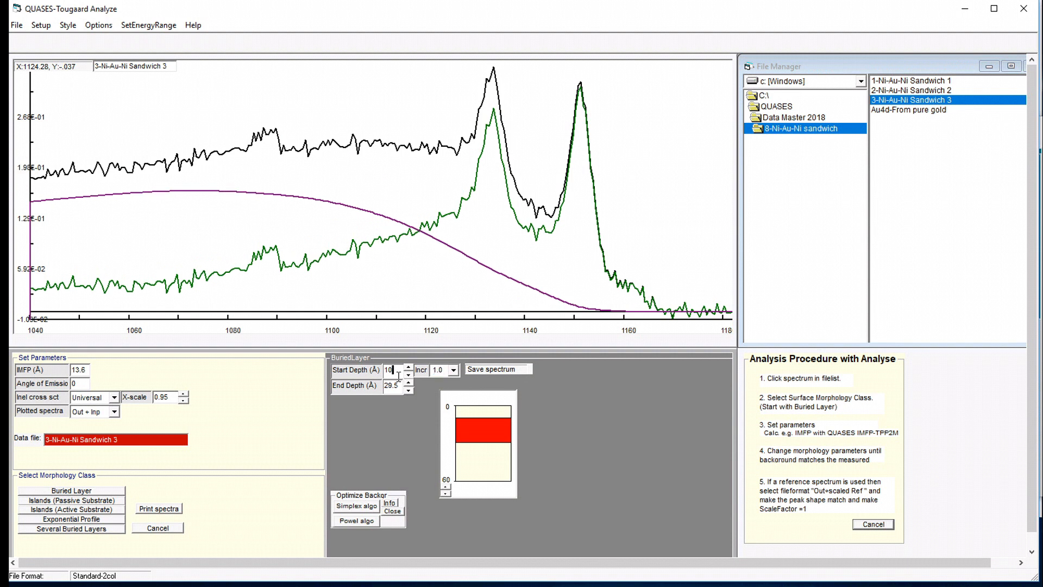
pyautogui.moveTo(477, 445)
pyautogui.mouseDown()
pyautogui.moveTo(474, 422)
pyautogui.moveTo(469, 432)
pyautogui.mouseUp()
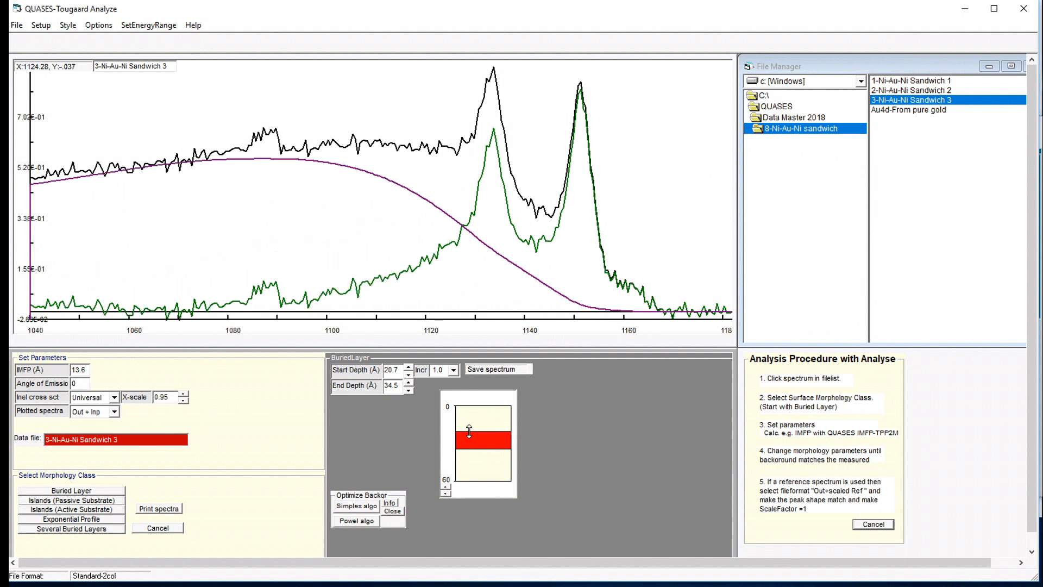
# Step: Fine-tune the third spectrum's buried layer to a start depth of 25.7 Å and an end depth of 36.5 Å
pyautogui.click(409, 367)
pyautogui.click(409, 367)
pyautogui.click(409, 367)
pyautogui.click(409, 367)
pyautogui.click(409, 367)
pyautogui.click(408, 382)
pyautogui.click(408, 382)
pyautogui.click(408, 382)
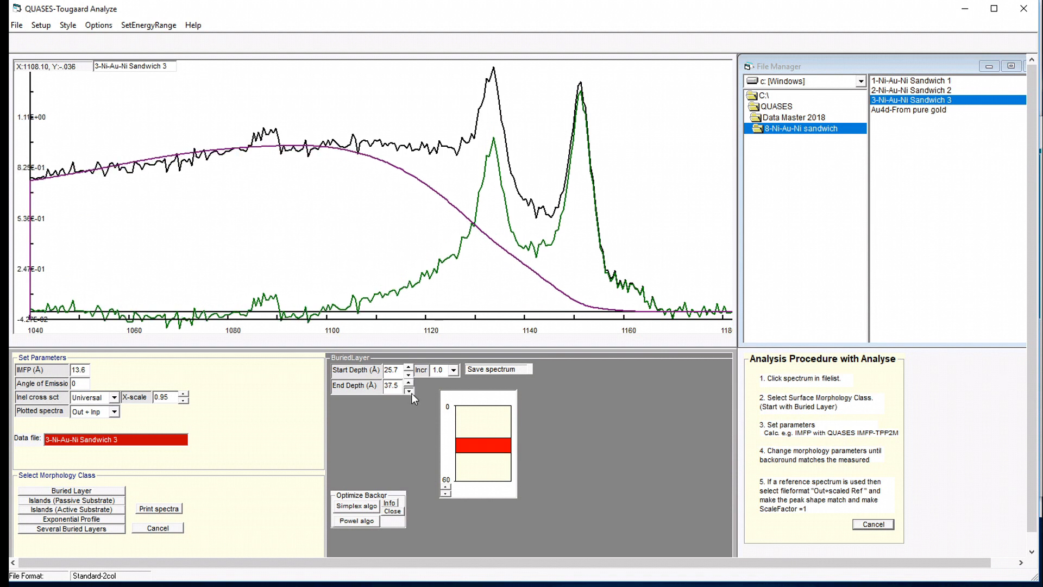
pyautogui.click(409, 390)
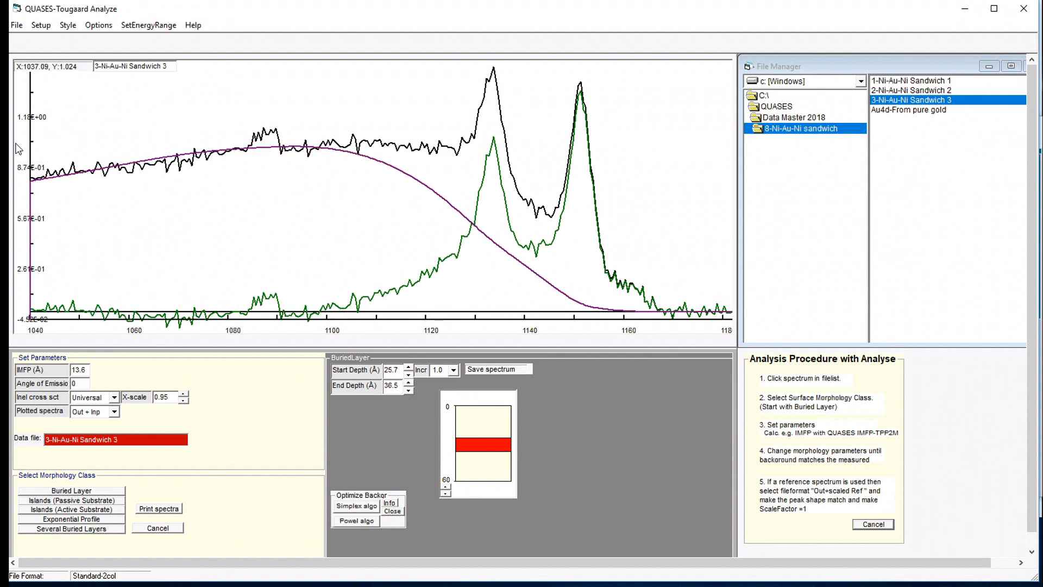